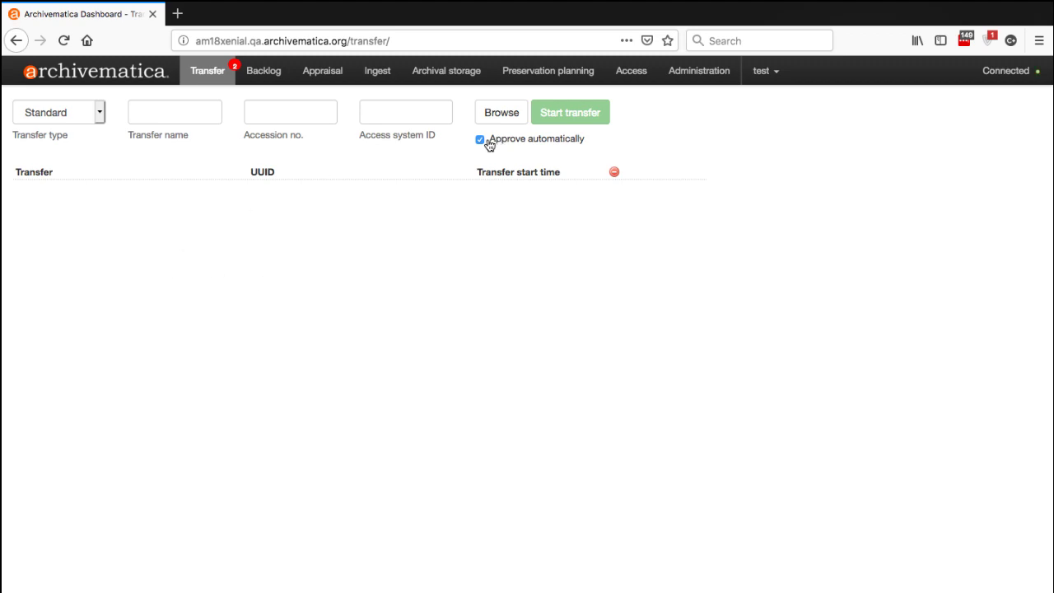
# Name the new transfer 'demo', noting the automatic approval option
pyautogui.moveTo(490, 142); pyautogui.dragTo(586, 144)
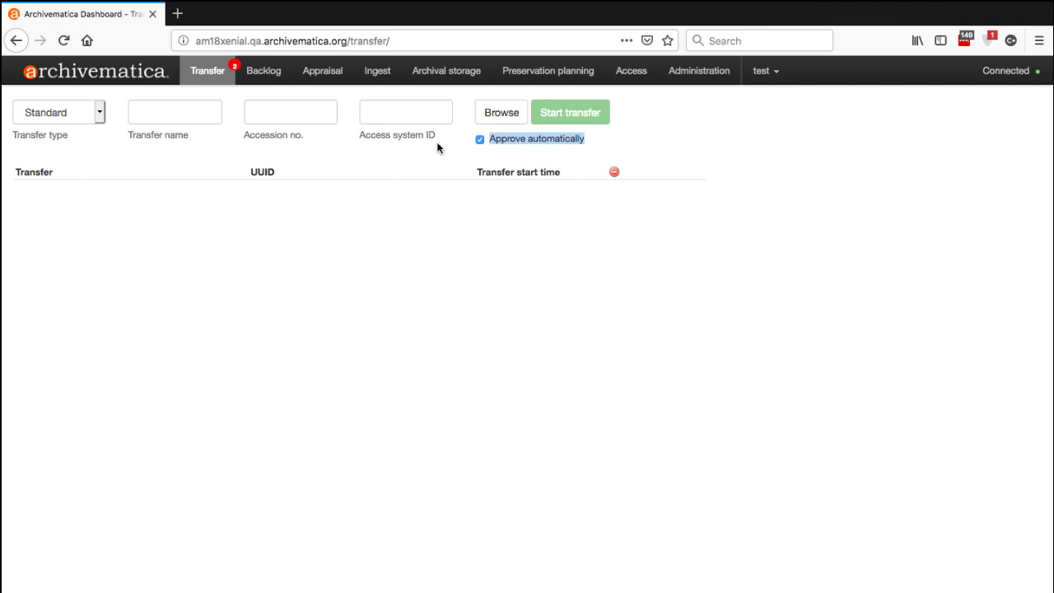
pyautogui.click(183, 109)
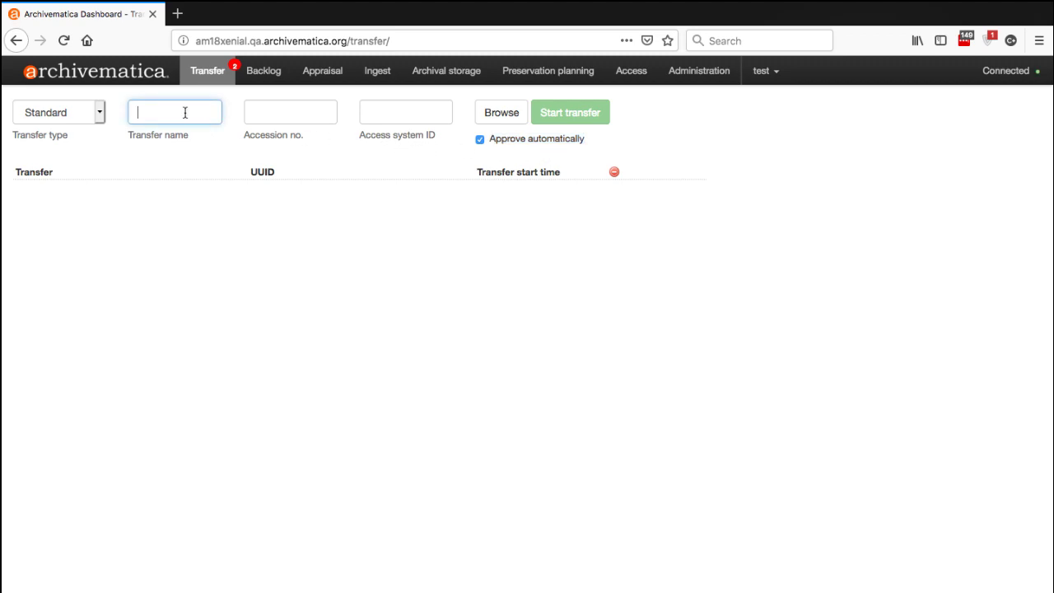
pyautogui.write('demo')
pyautogui.click(303, 114)
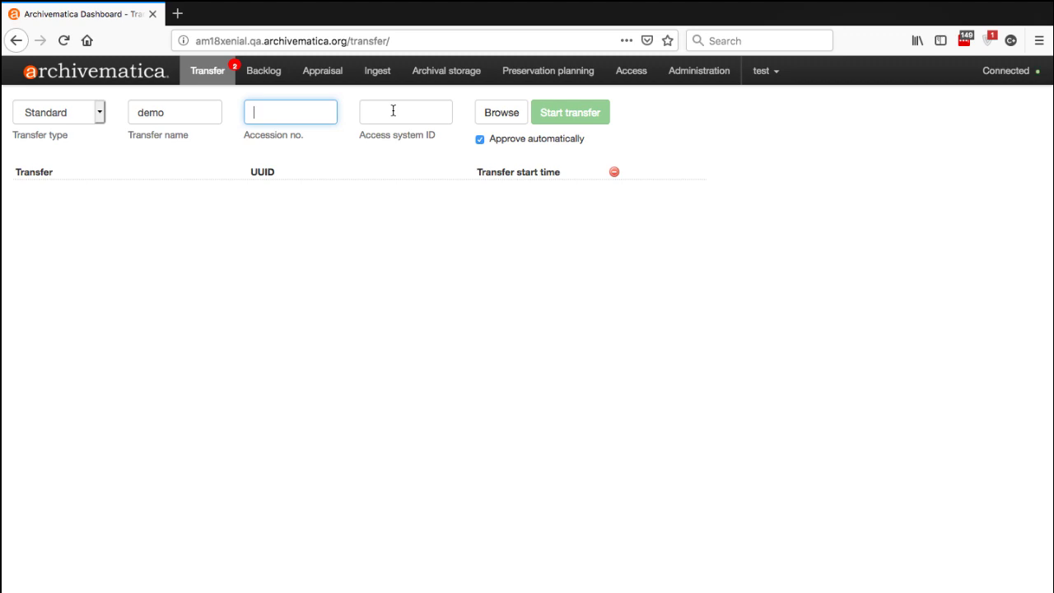
# Add SampleTransfers/DemoTransfer as the transfer's source folder
pyautogui.click(502, 117)
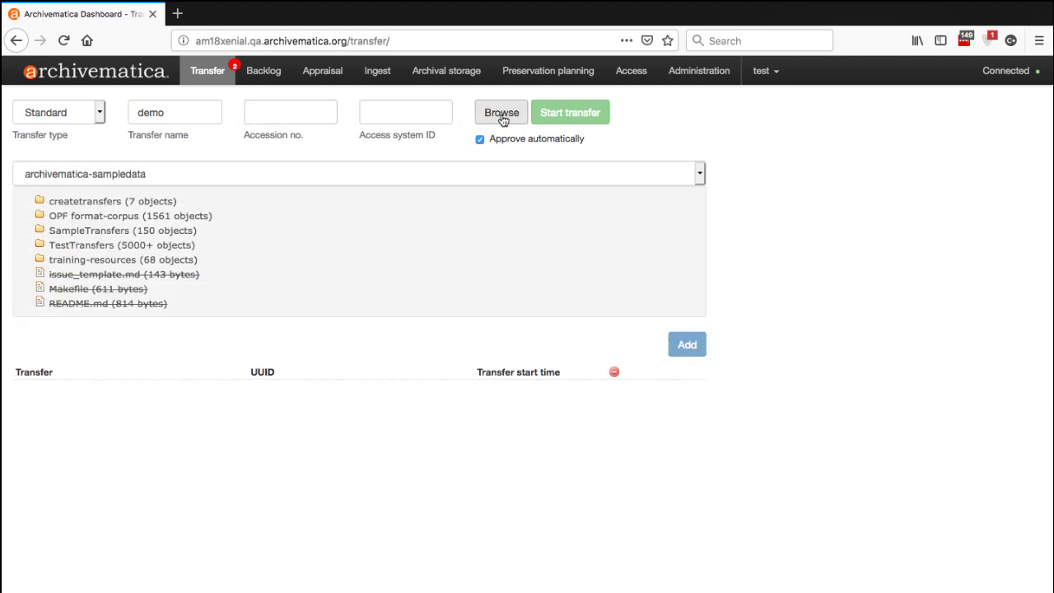
pyautogui.click(88, 231)
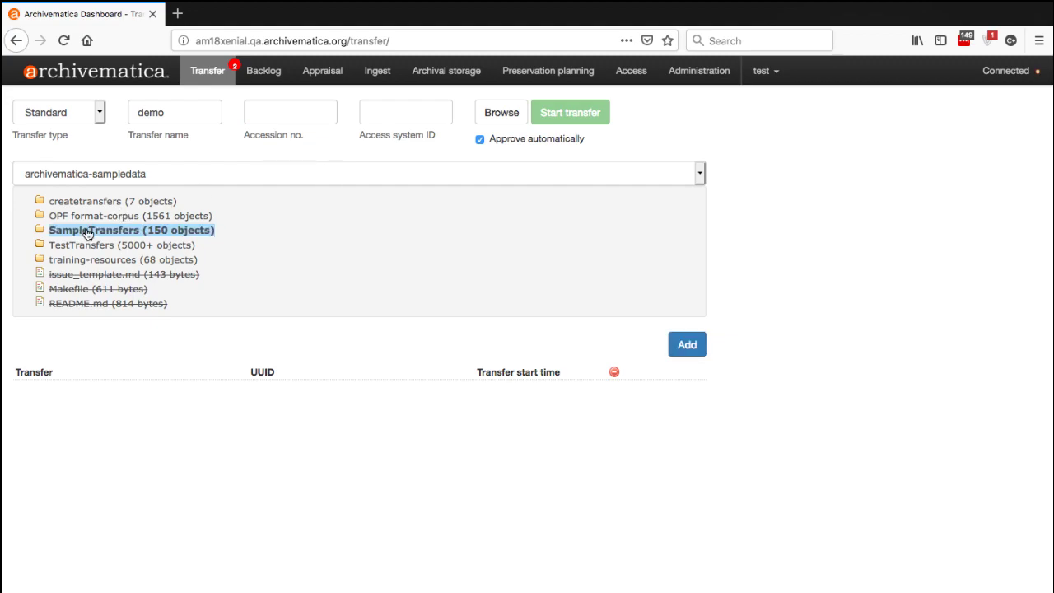
pyautogui.click(40, 232)
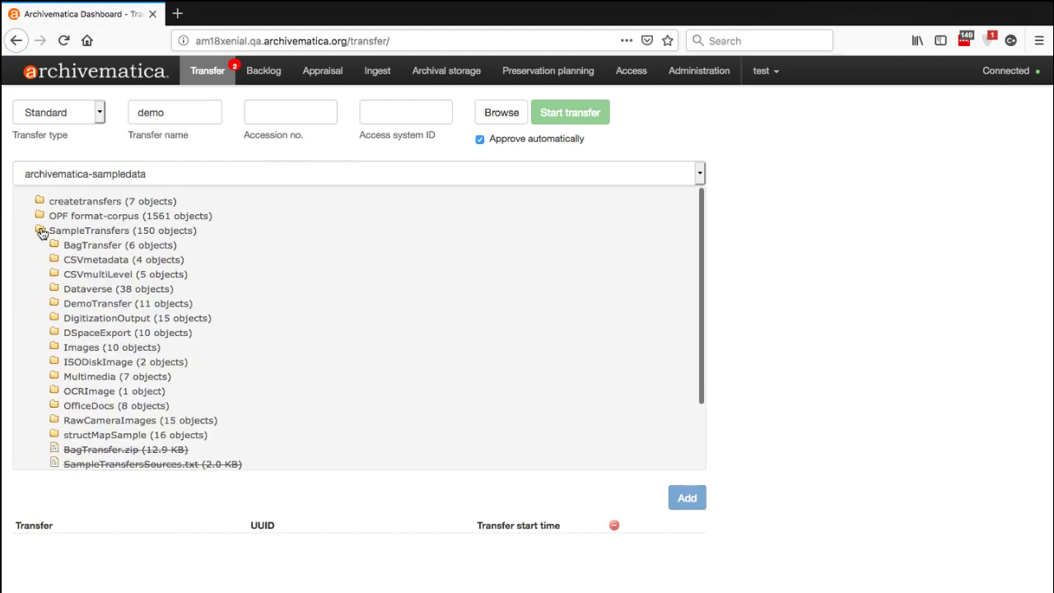
pyautogui.click(96, 306)
pyautogui.click(688, 497)
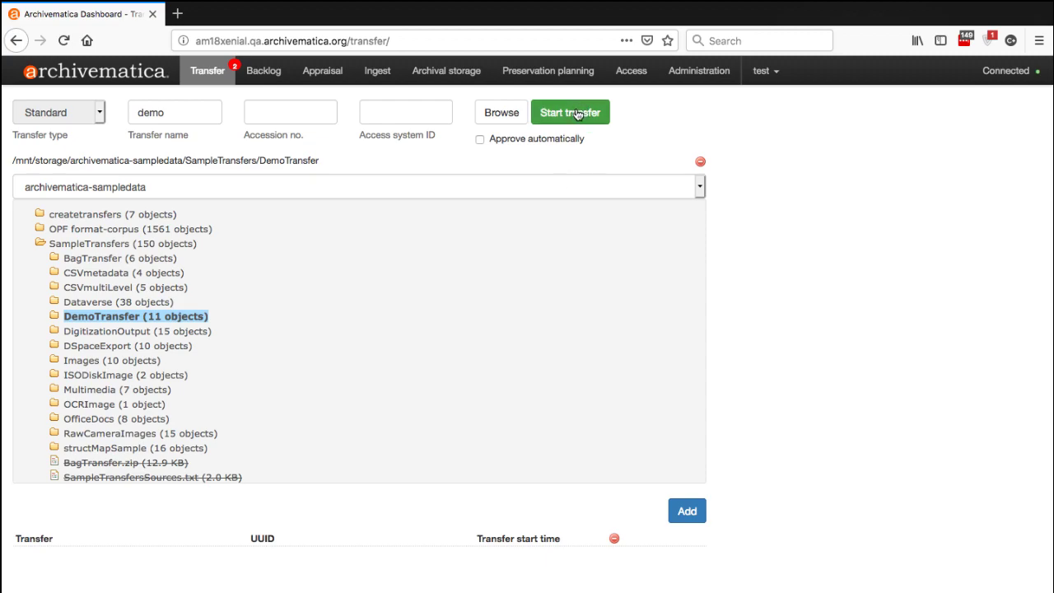
# Start the demo transfer and view the approval decisions offered for demo_2
pyautogui.click(577, 114)
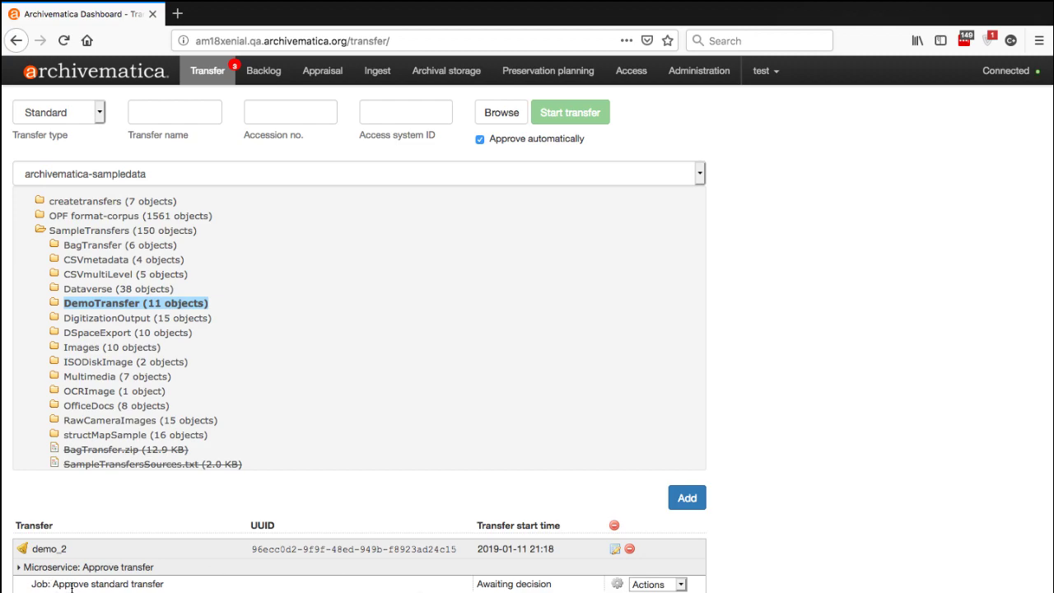
pyautogui.click(682, 585)
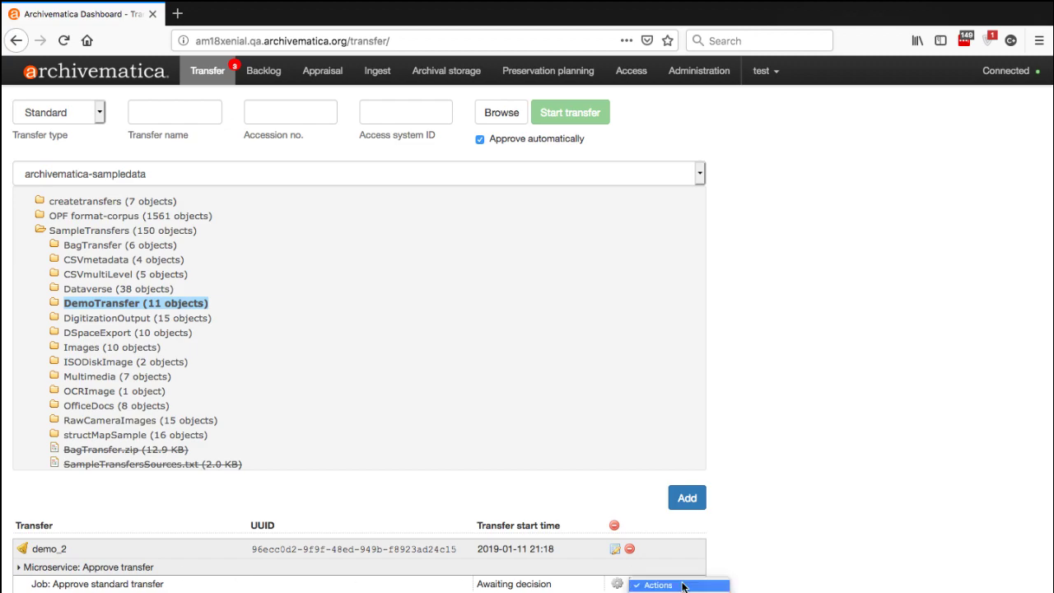
pyautogui.click(682, 586)
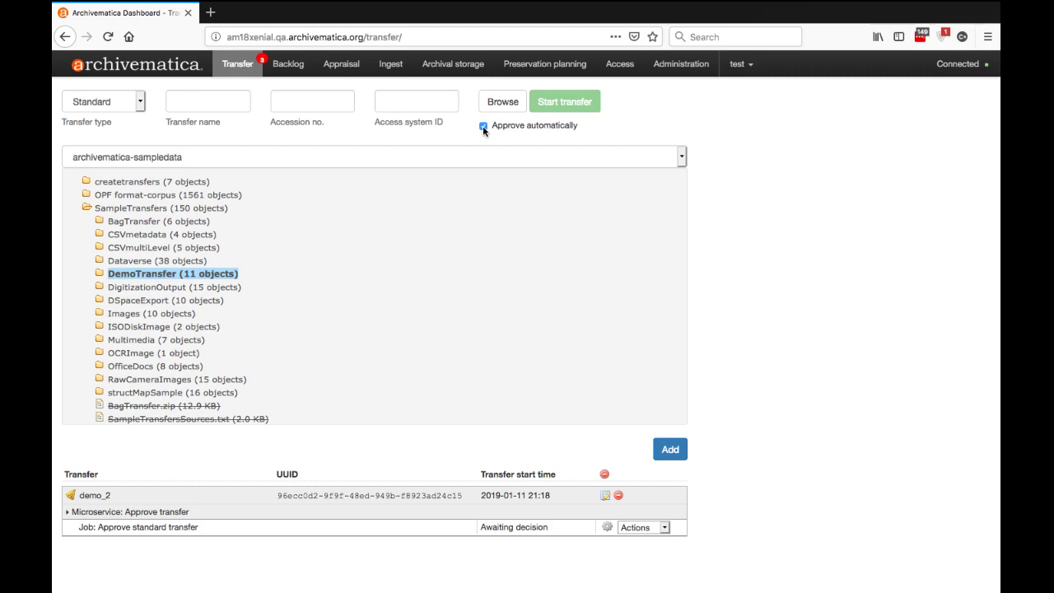
# Name the second transfer 'automatic_approval'
pyautogui.click(198, 103)
pyautogui.write('automati')
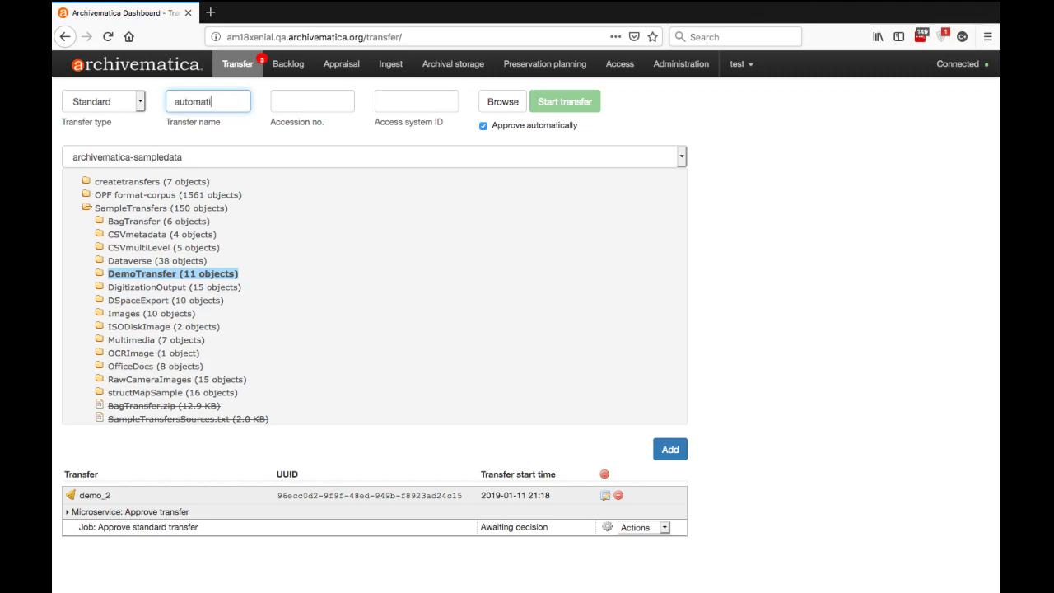
pyautogui.write('c_a')
pyautogui.write('ppo')
pyautogui.press('BackSpace')
pyautogui.write('ro')
pyautogui.write('val')
# Add DemoTransfer as its source and start it with automatic approval on
pyautogui.click(514, 103)
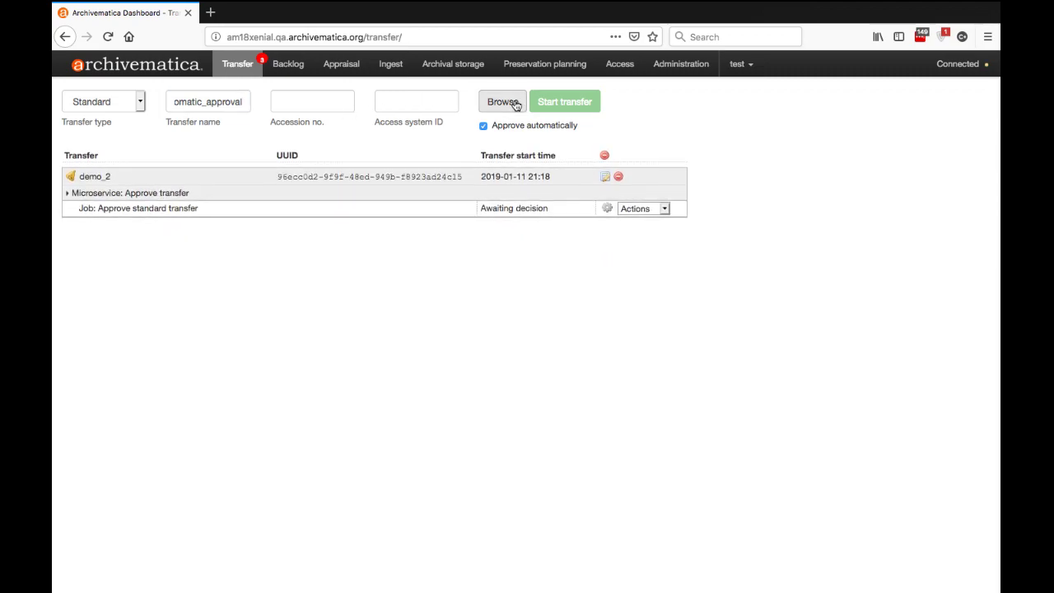
pyautogui.click(514, 103)
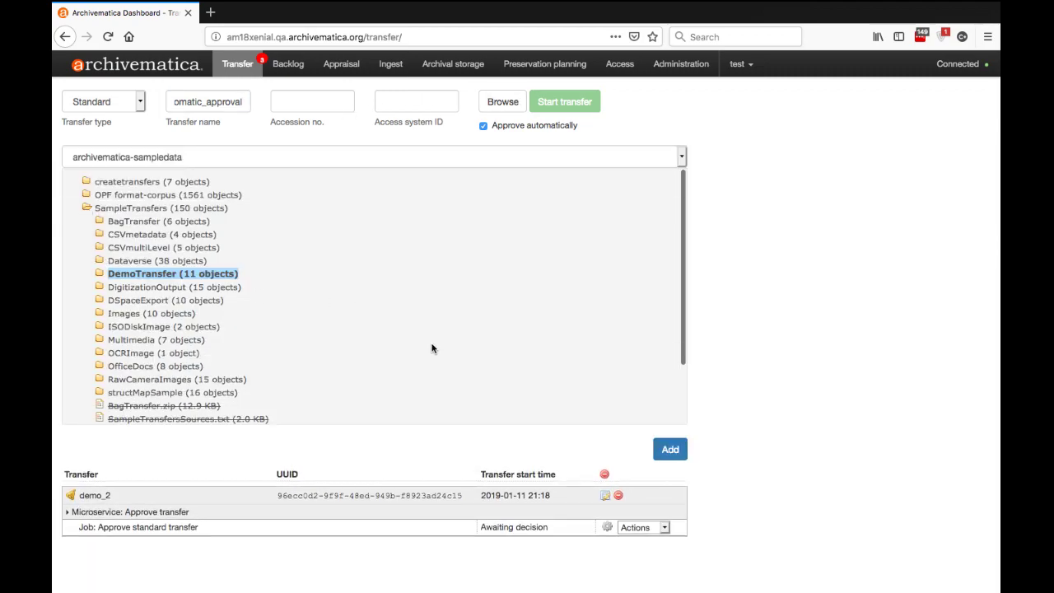
pyautogui.click(670, 449)
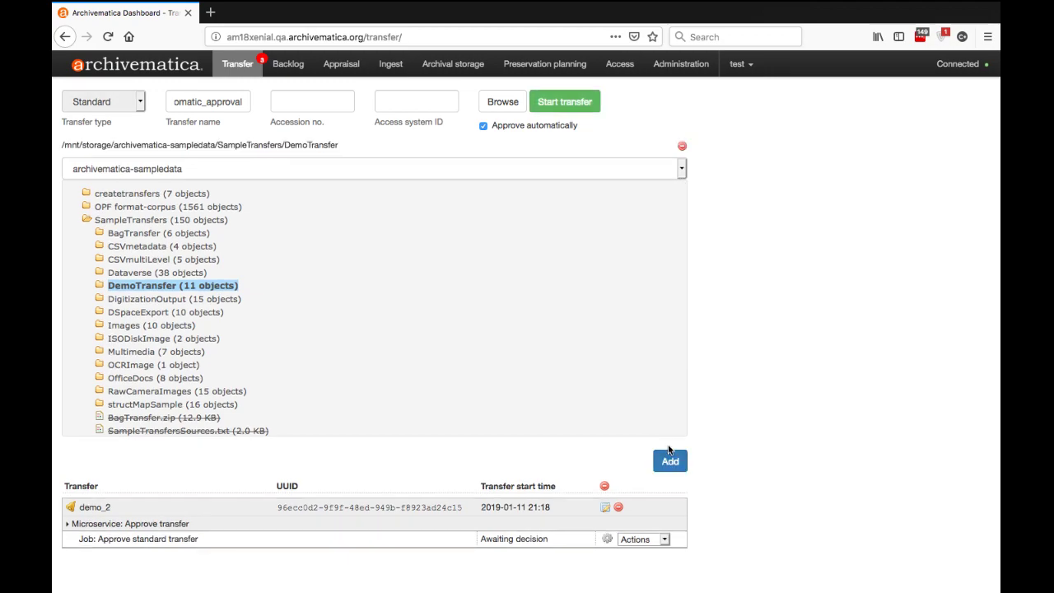
pyautogui.click(563, 102)
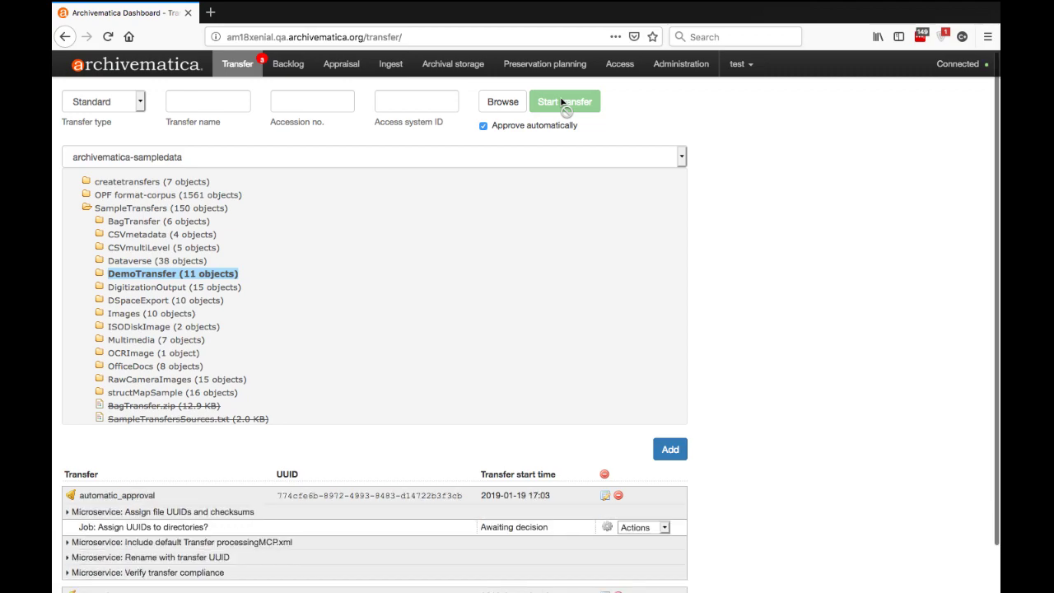
pyautogui.scroll(-1, 757, 392)
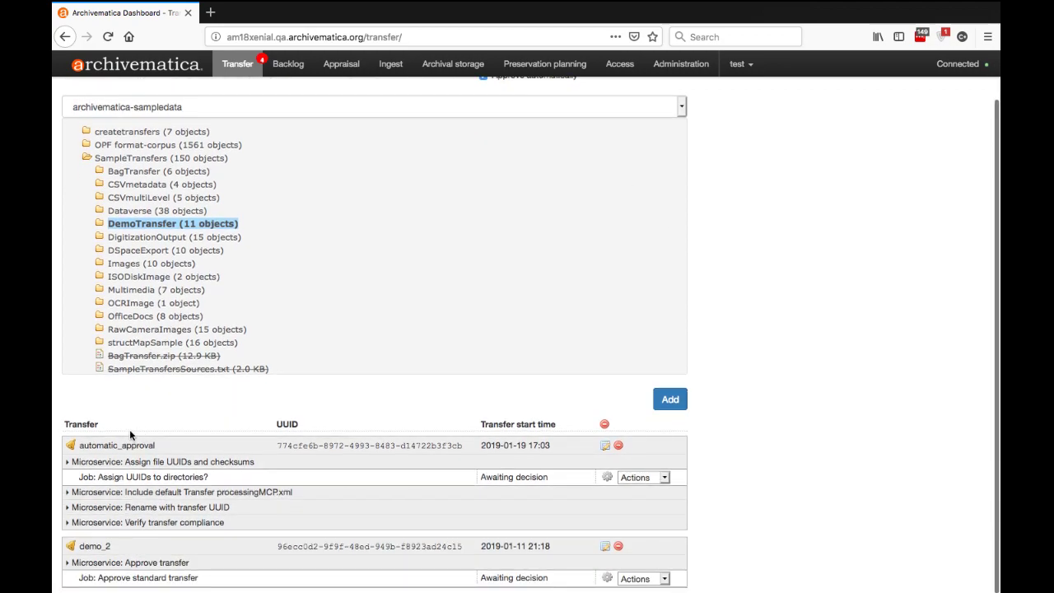
pyautogui.scroll(1, 91, 434)
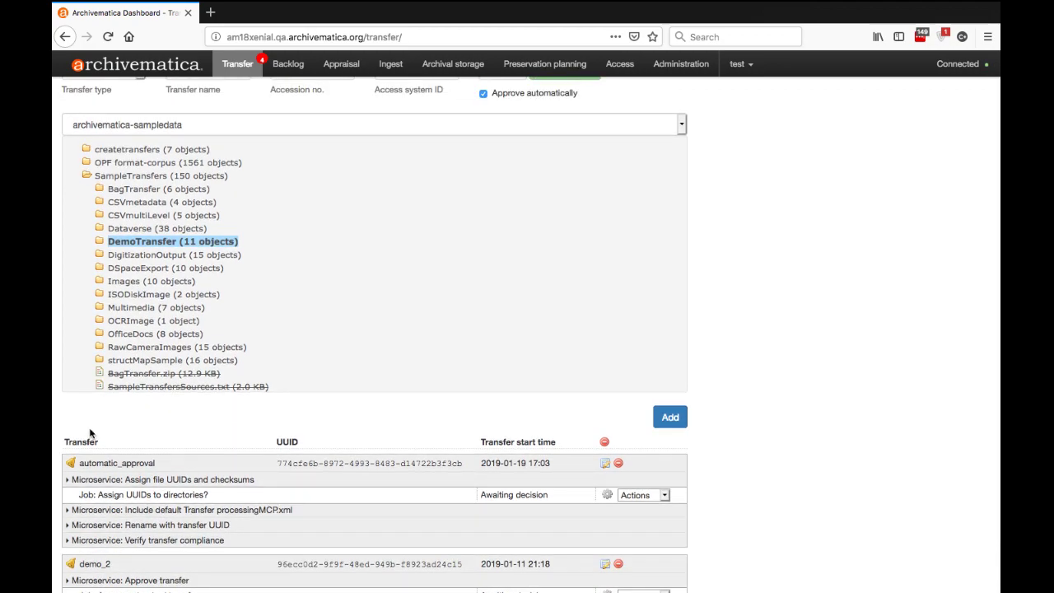
pyautogui.scroll(-1, 113, 467)
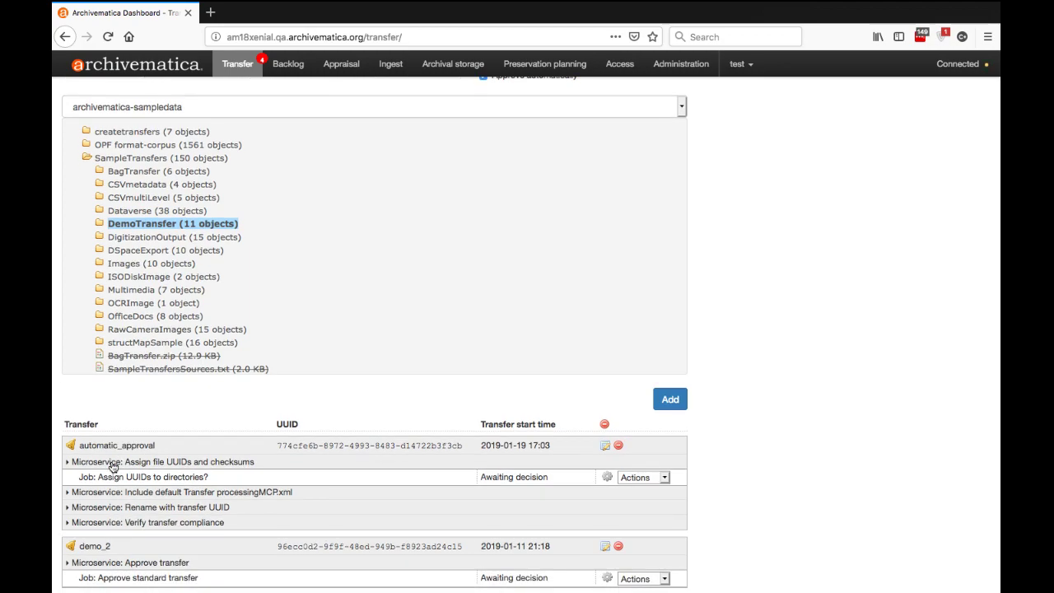
pyautogui.scroll(1, 112, 467)
pyautogui.scroll(-1, 134, 511)
pyautogui.scroll(1, 133, 512)
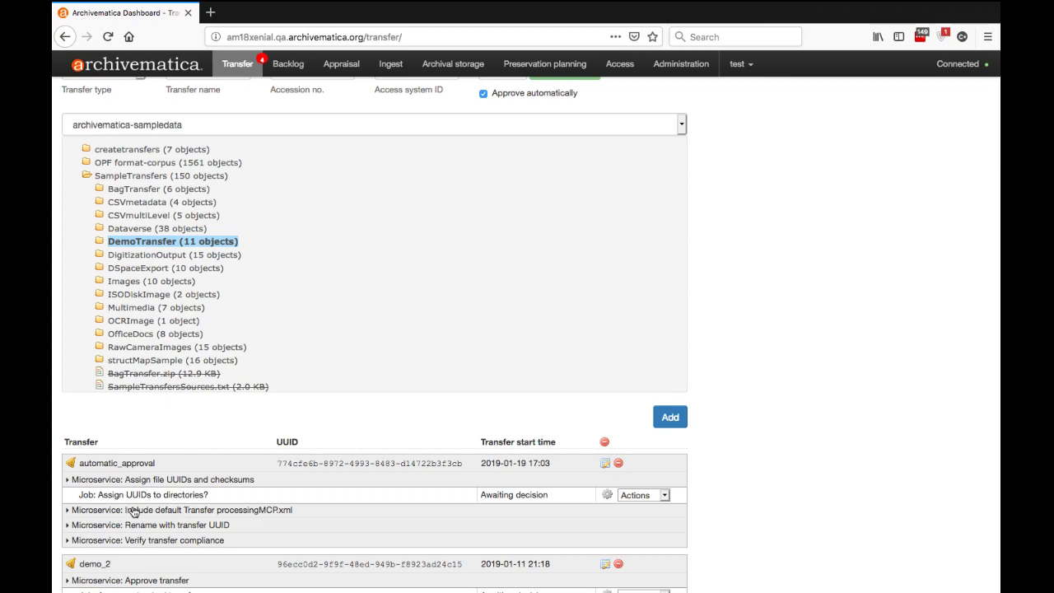
pyautogui.scroll(-1, 171, 575)
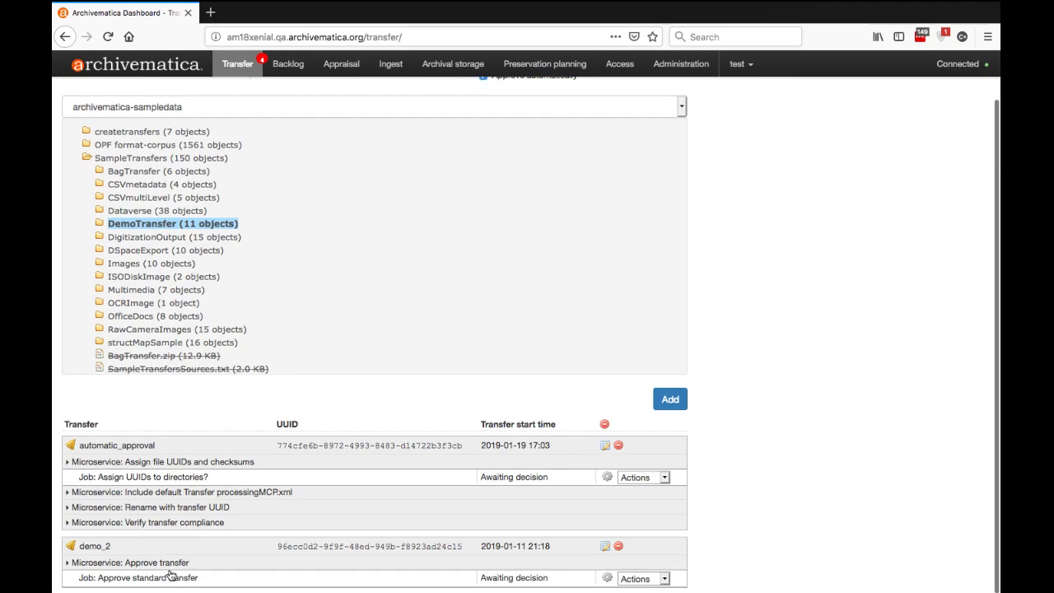
pyautogui.click(665, 579)
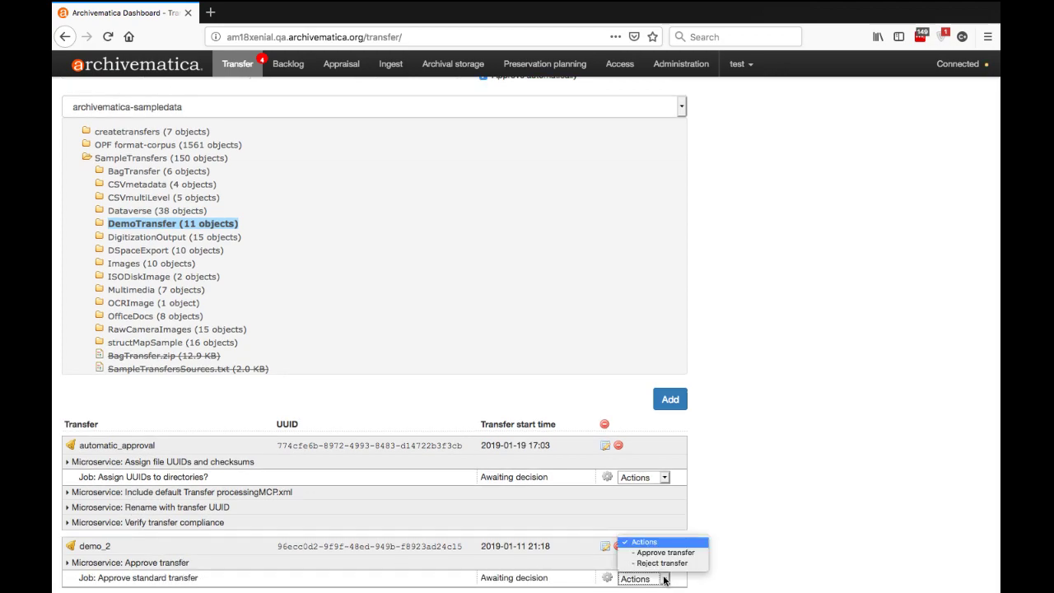
pyautogui.scroll(-1, 665, 581)
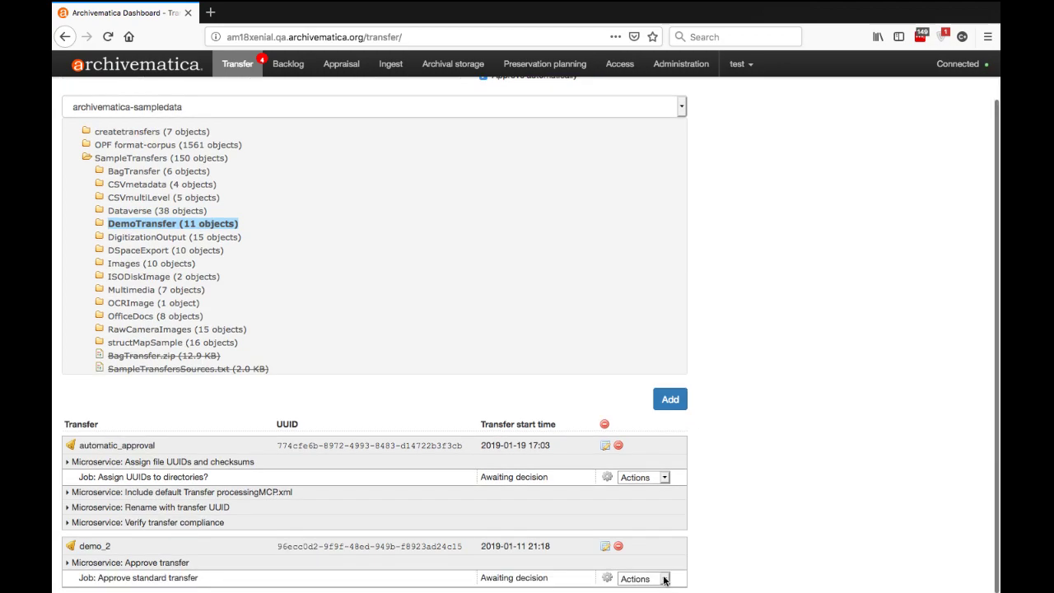
pyautogui.click(656, 579)
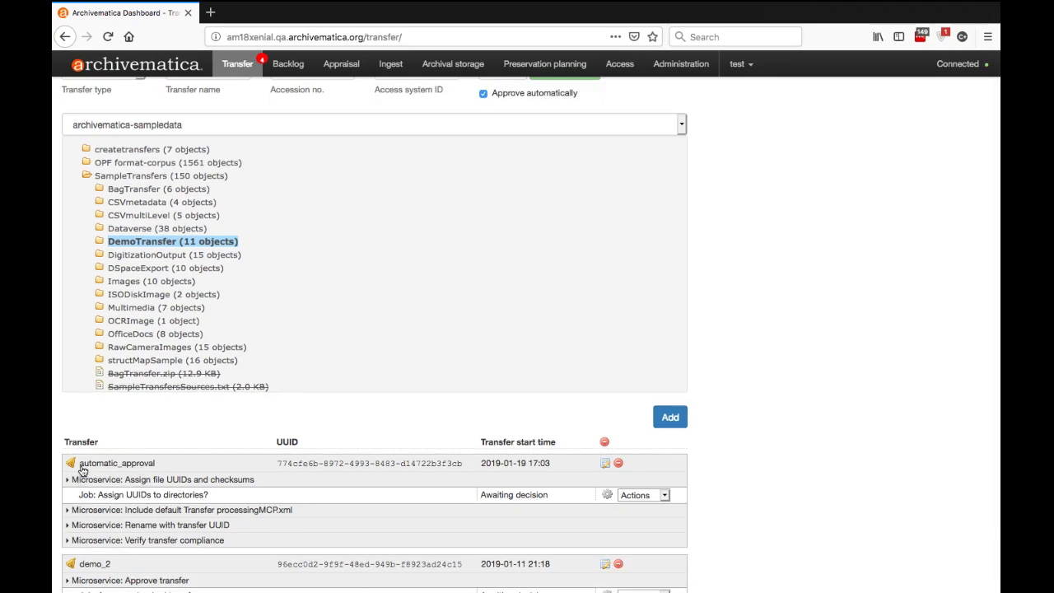
pyautogui.scroll(1, 82, 471)
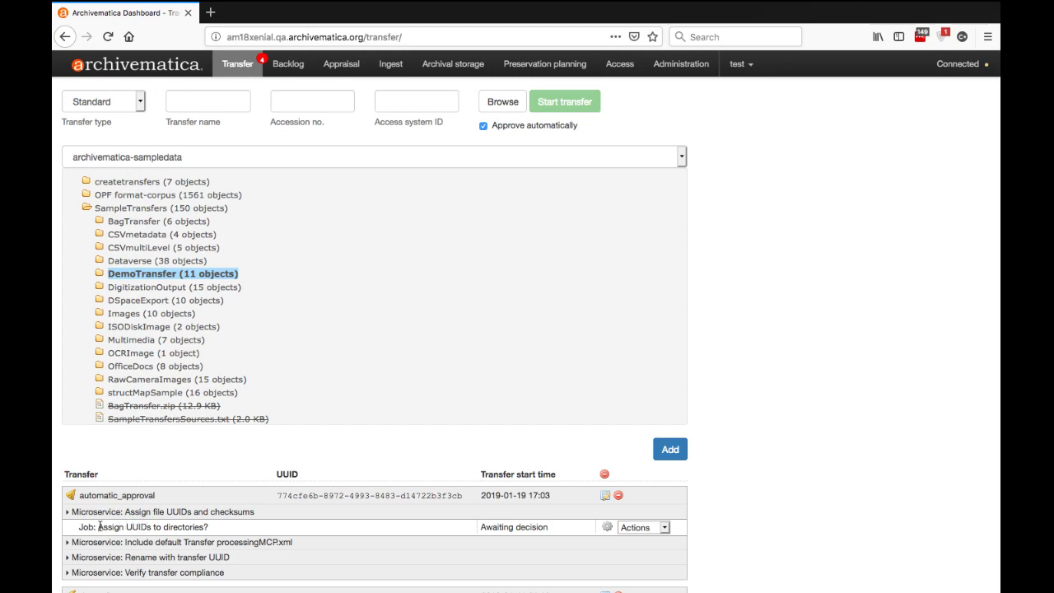
pyautogui.scroll(-1, 98, 526)
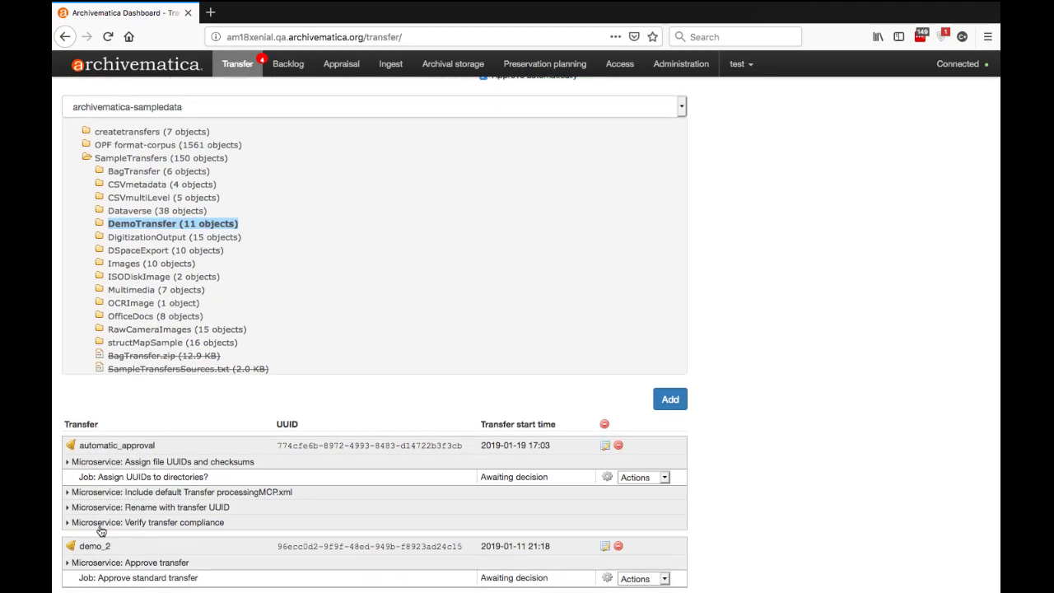
pyautogui.scroll(1, 140, 482)
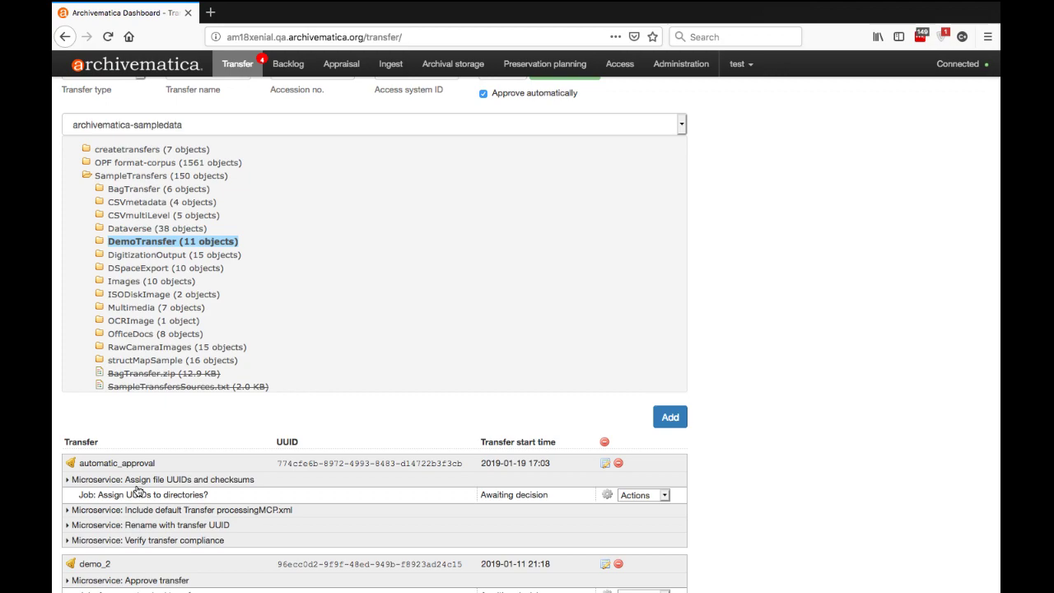
pyautogui.scroll(-1, 139, 492)
pyautogui.scroll(-1, 436, 511)
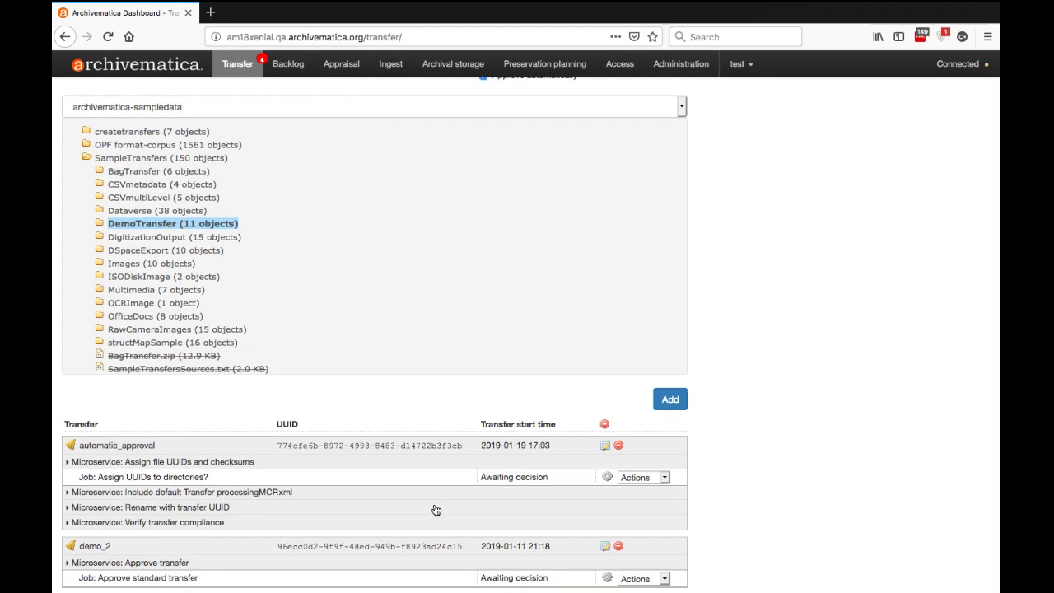
pyautogui.scroll(1, 436, 511)
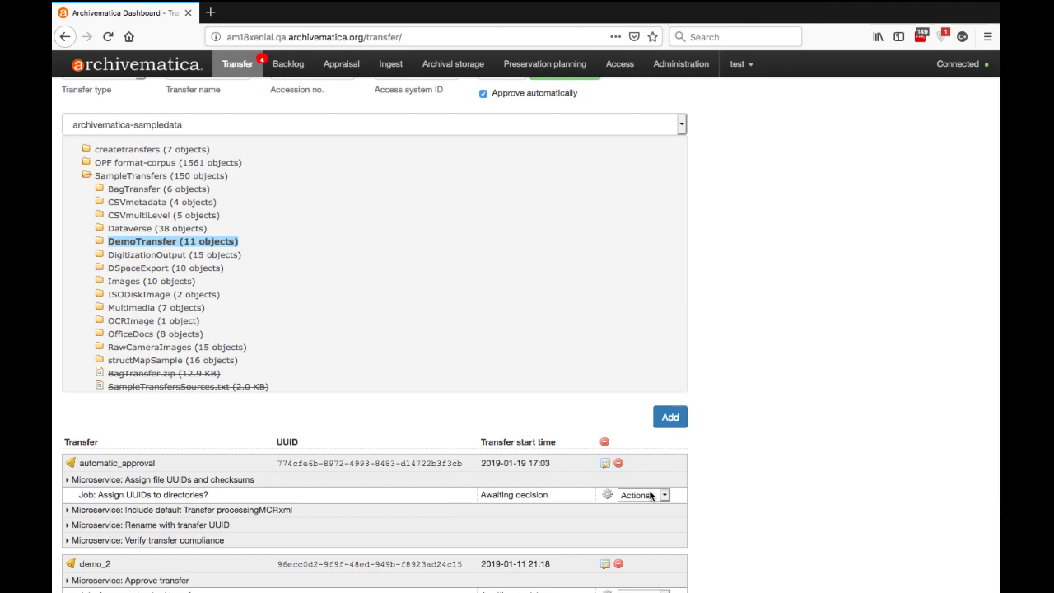
pyautogui.scroll(-1, 775, 501)
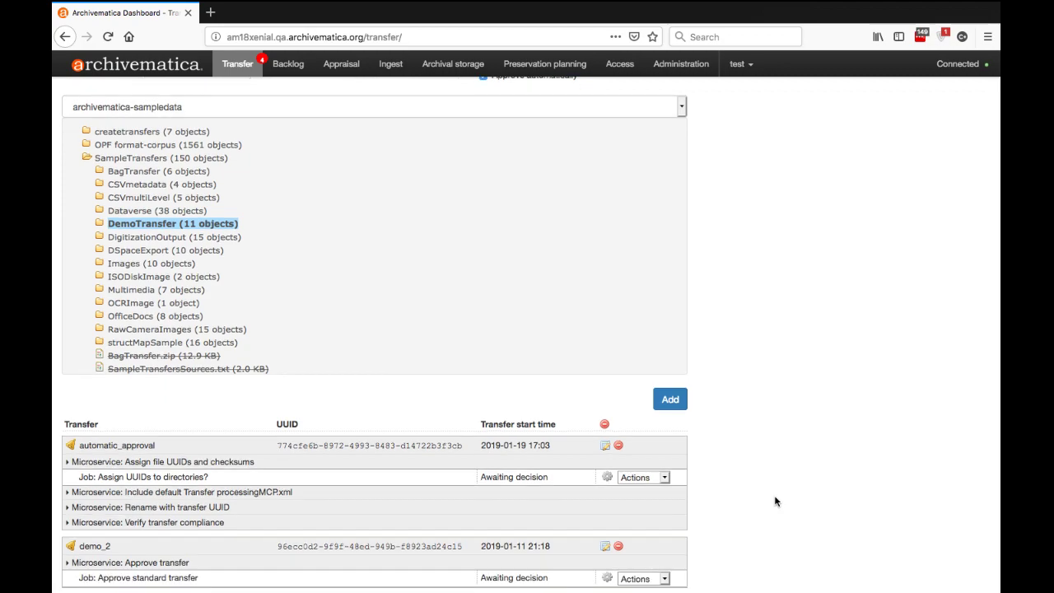
# Reload the Processing configuration page and download the automated configuration
pyautogui.scroll(1, 775, 501)
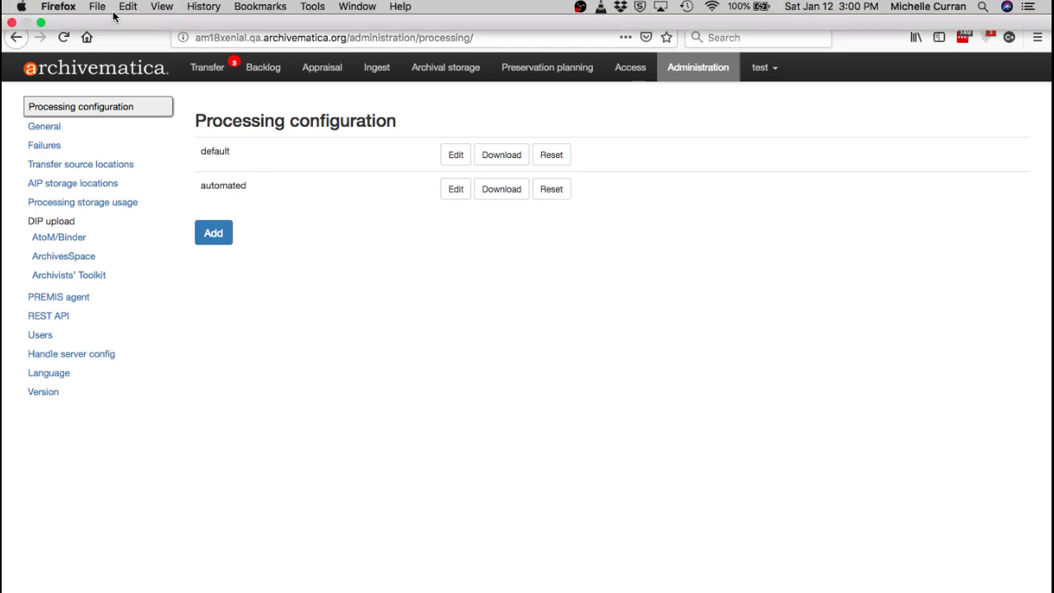
pyautogui.click(75, 109)
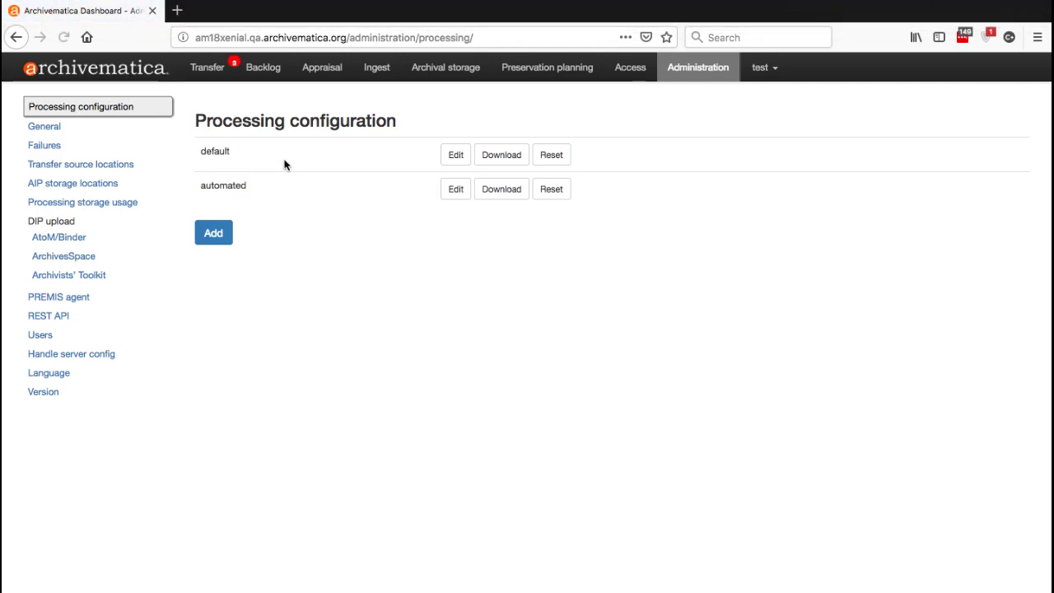
pyautogui.moveTo(184, 132); pyautogui.dragTo(395, 139)
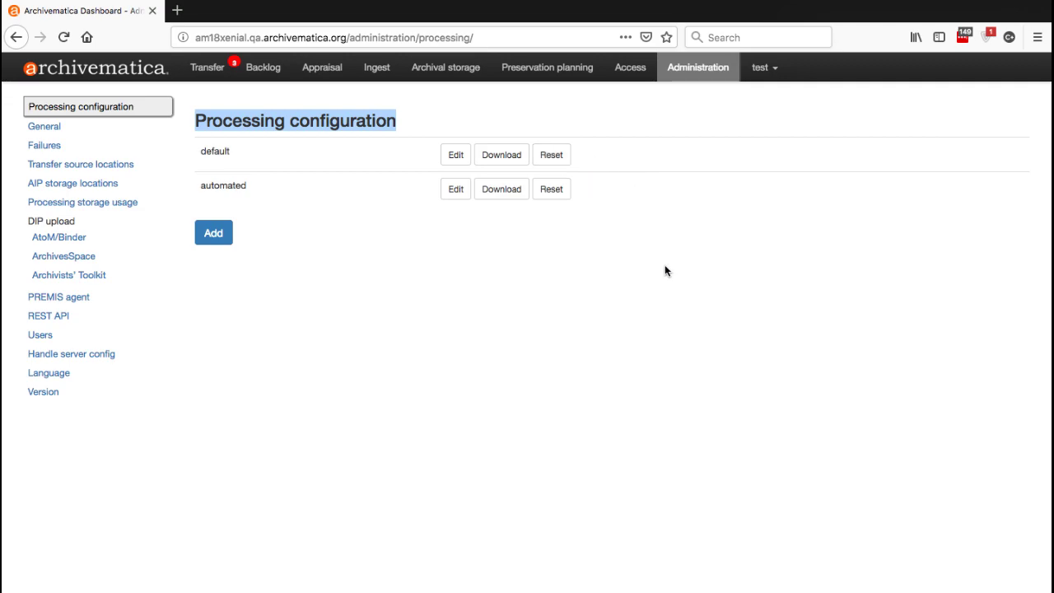
pyautogui.click(500, 193)
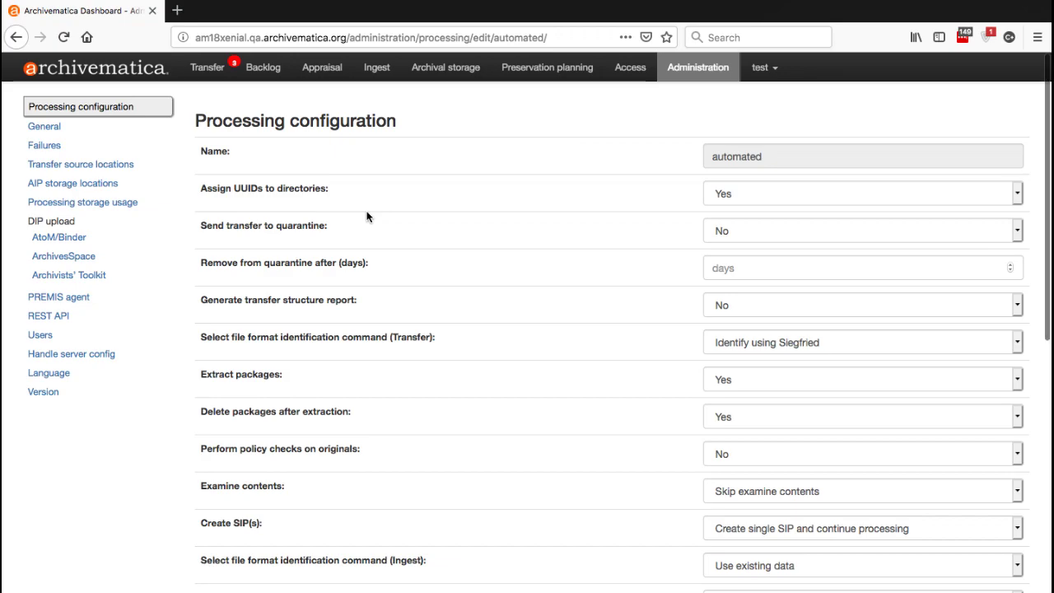
# Scroll the automated configuration down to Generate thumbnails, currently set to No
pyautogui.scroll(-3, 365, 321)
pyautogui.scroll(-2, 365, 324)
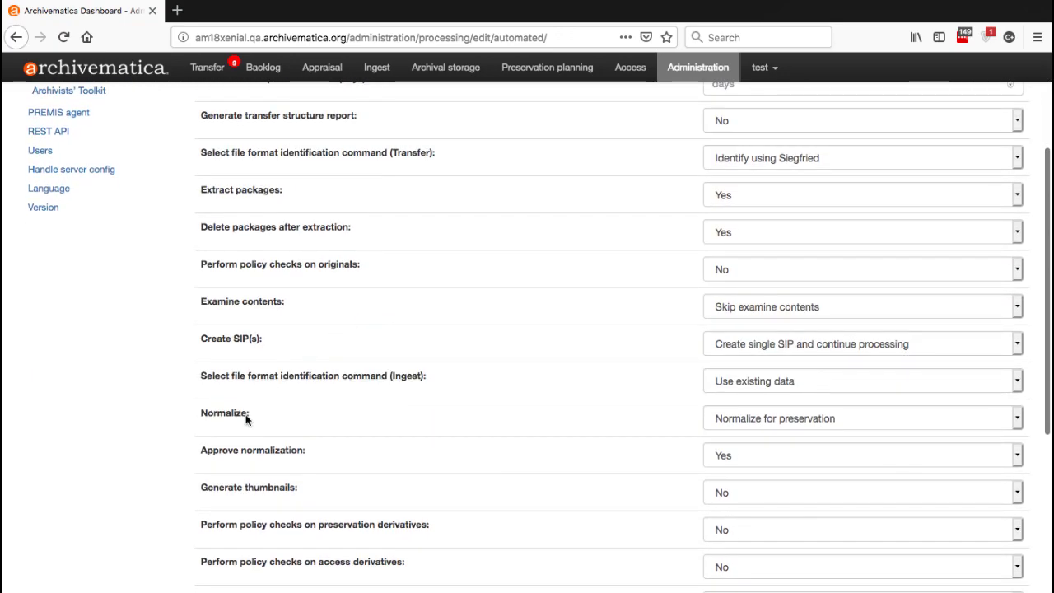
pyautogui.moveTo(198, 487); pyautogui.dragTo(333, 494)
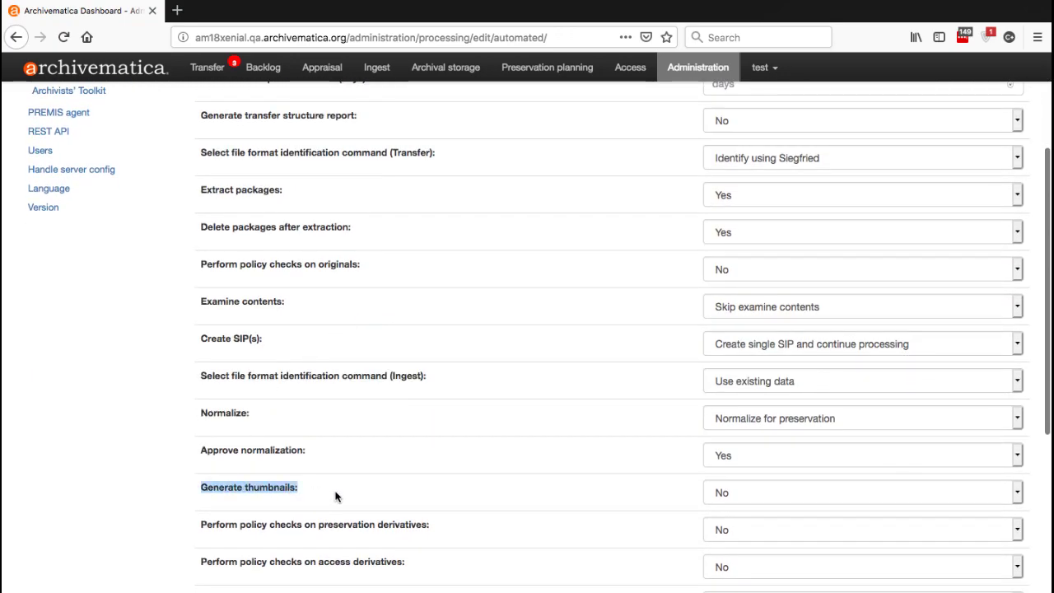
pyautogui.press('Tab')
pyautogui.scroll(-3, 335, 496)
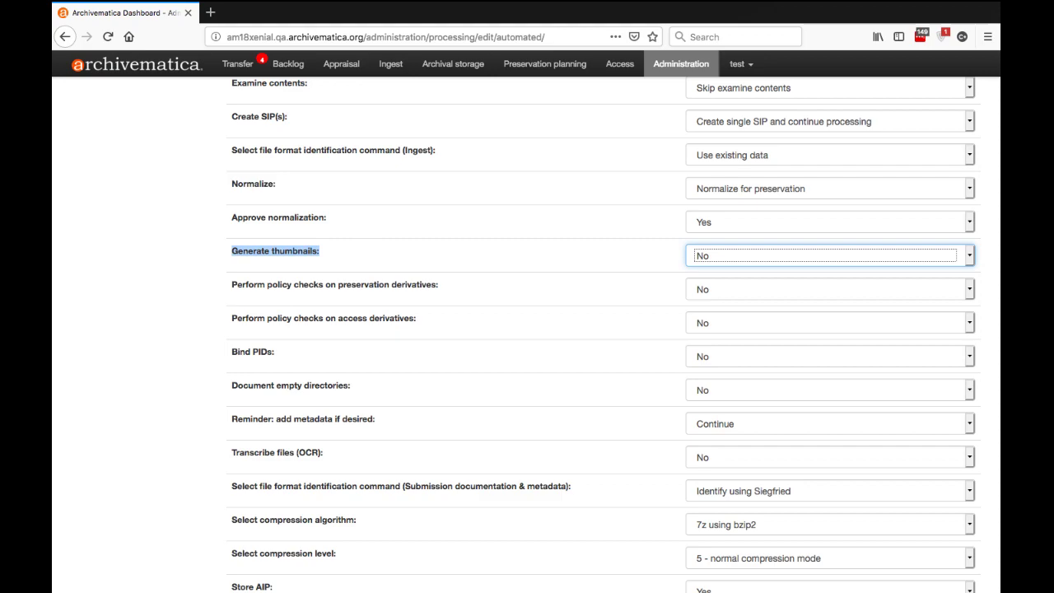
# Show the Generate thumbnails choices: None, Yes without default, No and Yes
pyautogui.click(971, 261)
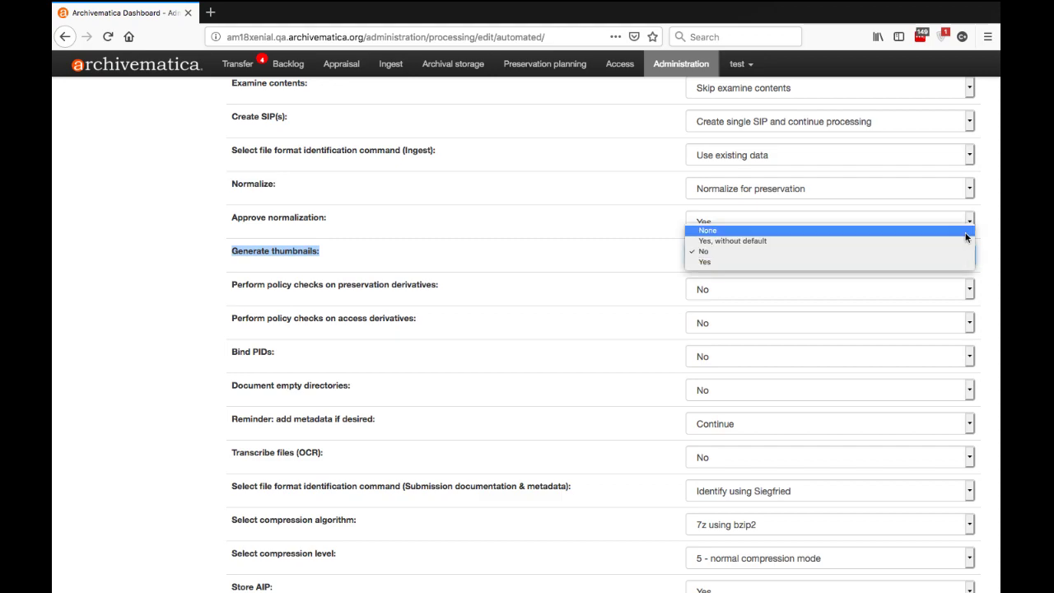